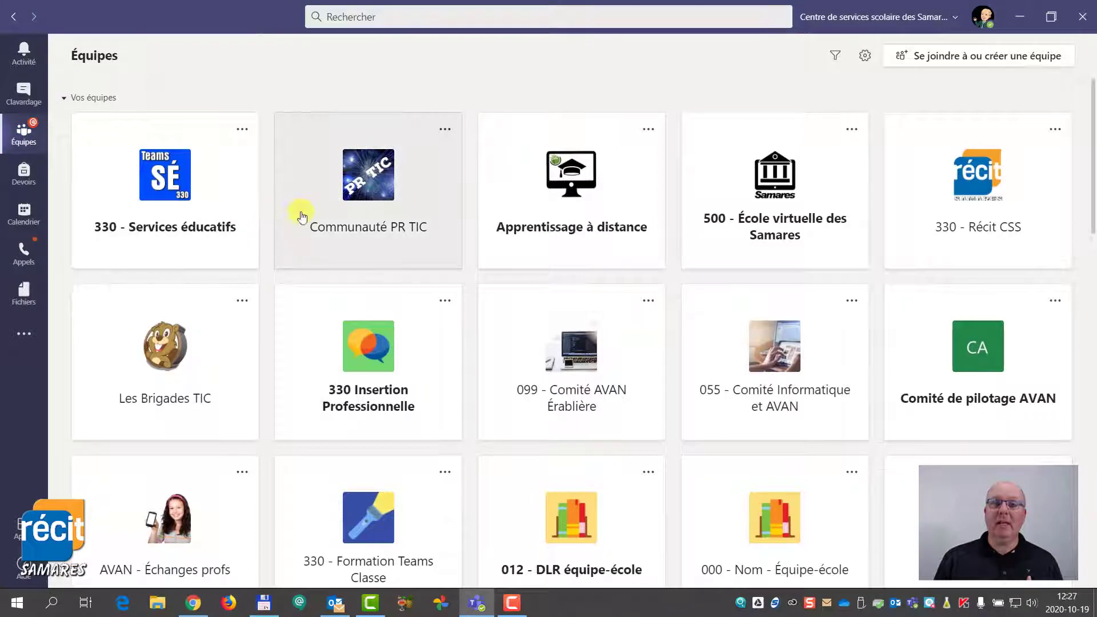
Step: Open the Communauté PR TIC team, check the activity feed, and return to the overview of all teams
click(370, 191)
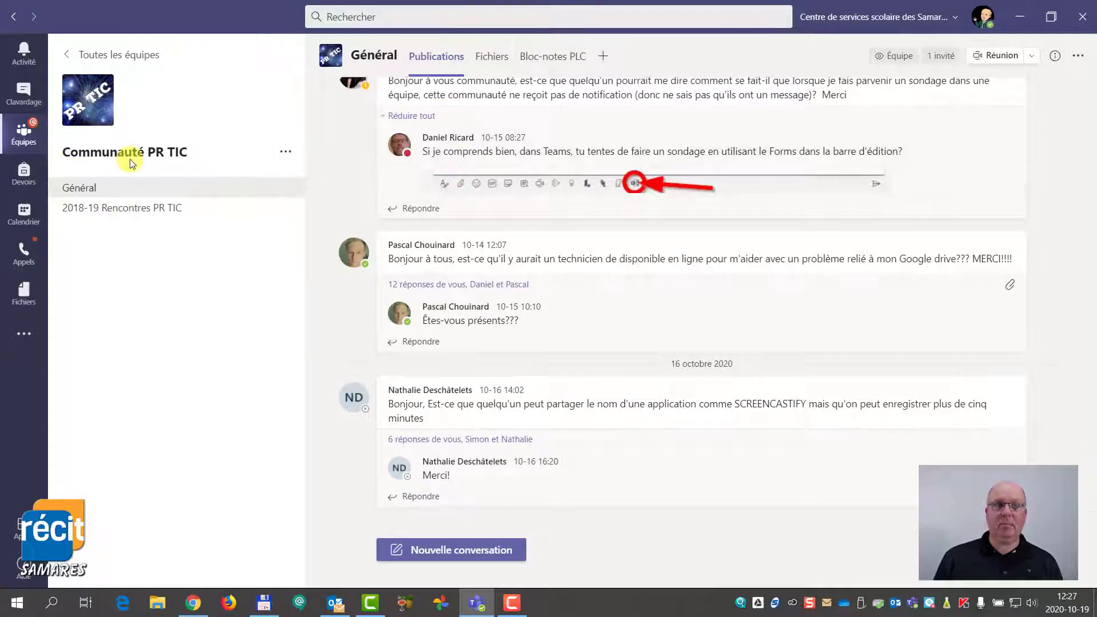
click(22, 59)
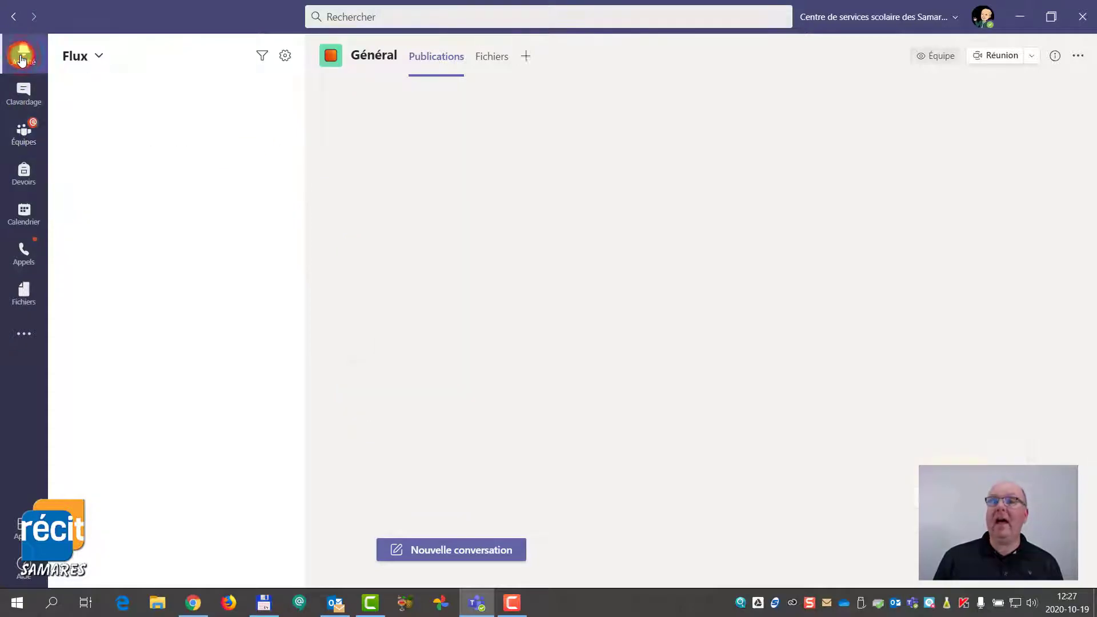
click(23, 140)
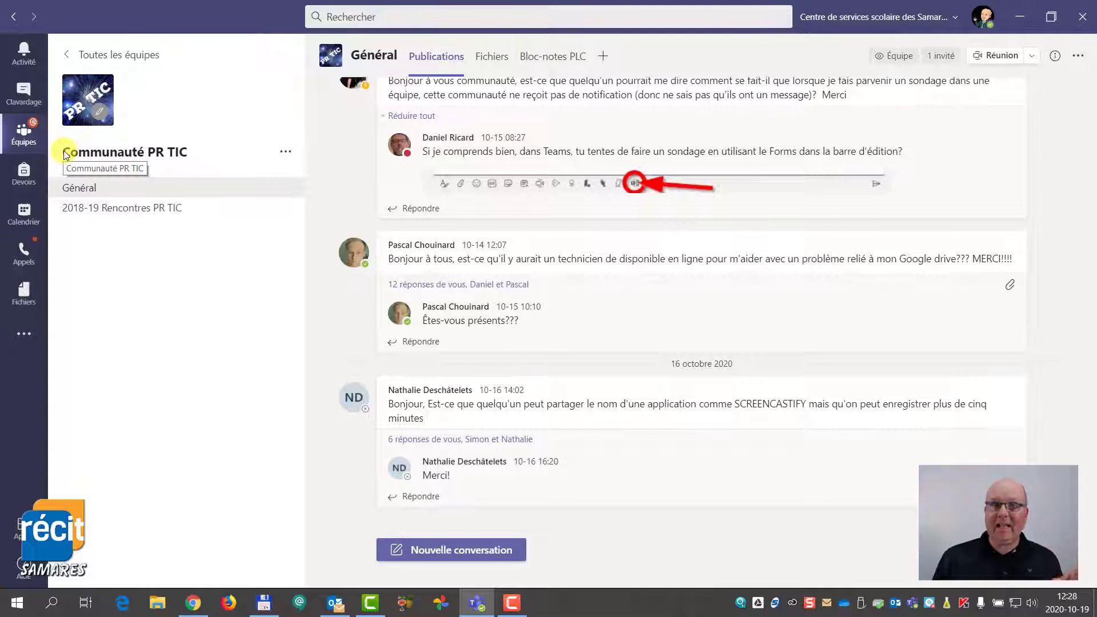
click(25, 141)
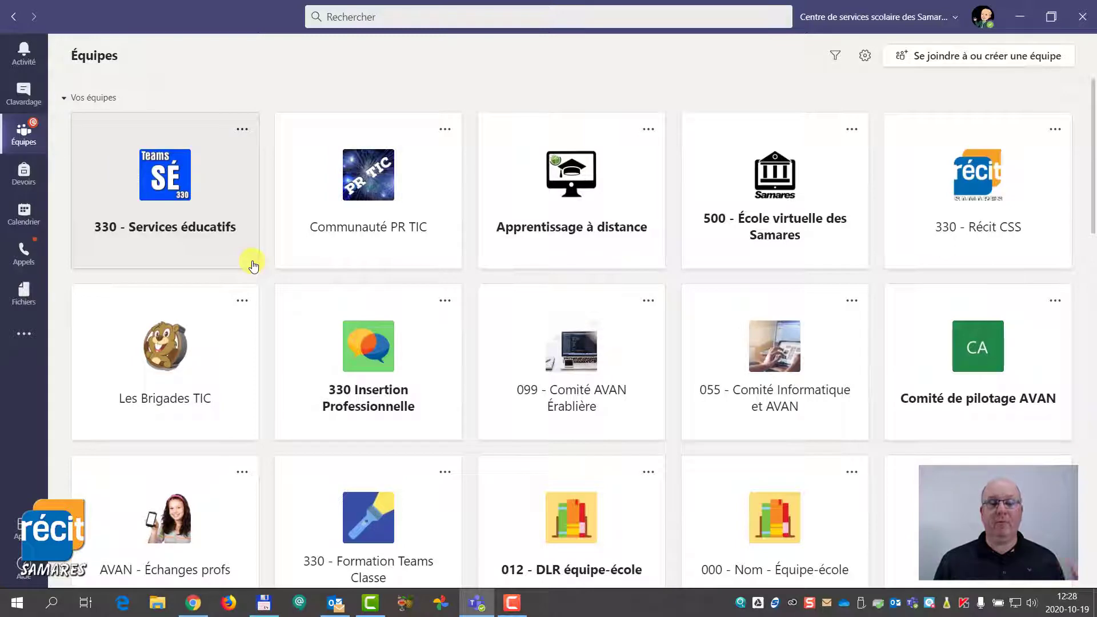
Step: Collapse the Équipes masquées section below the visible teams in the teams overview
scroll(434, 358, down, 6)
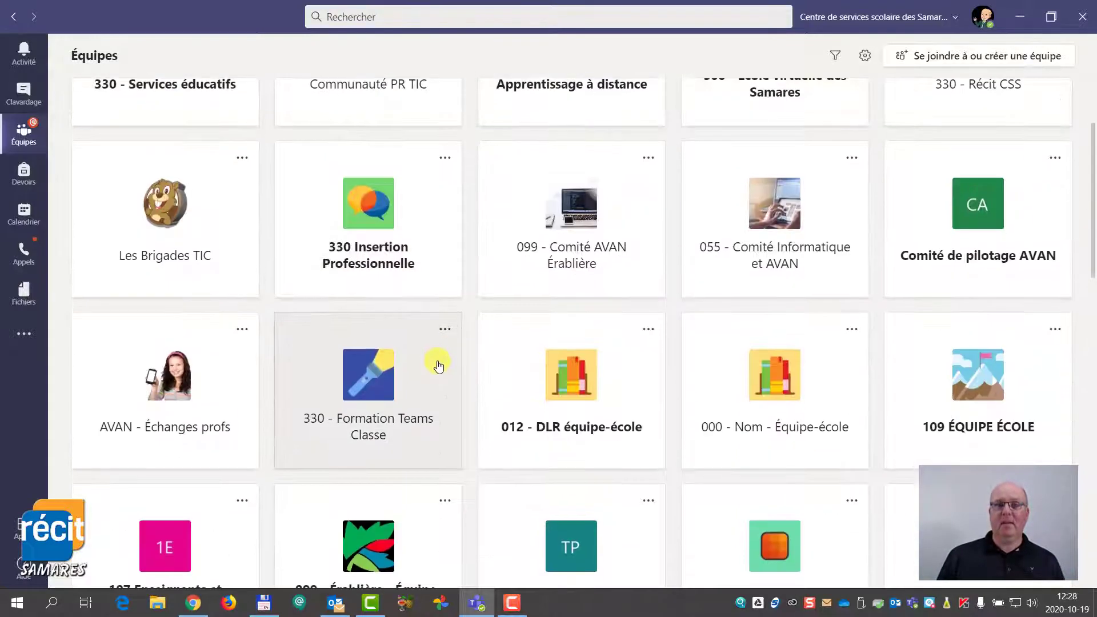
scroll(524, 278, down, 7)
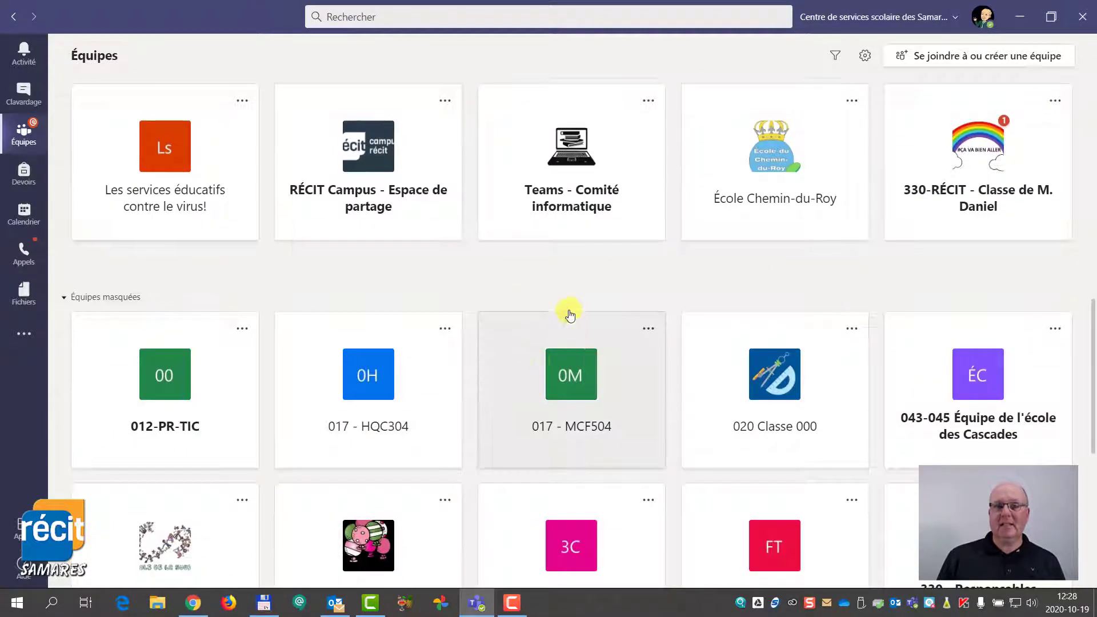
scroll(222, 230, up, 13)
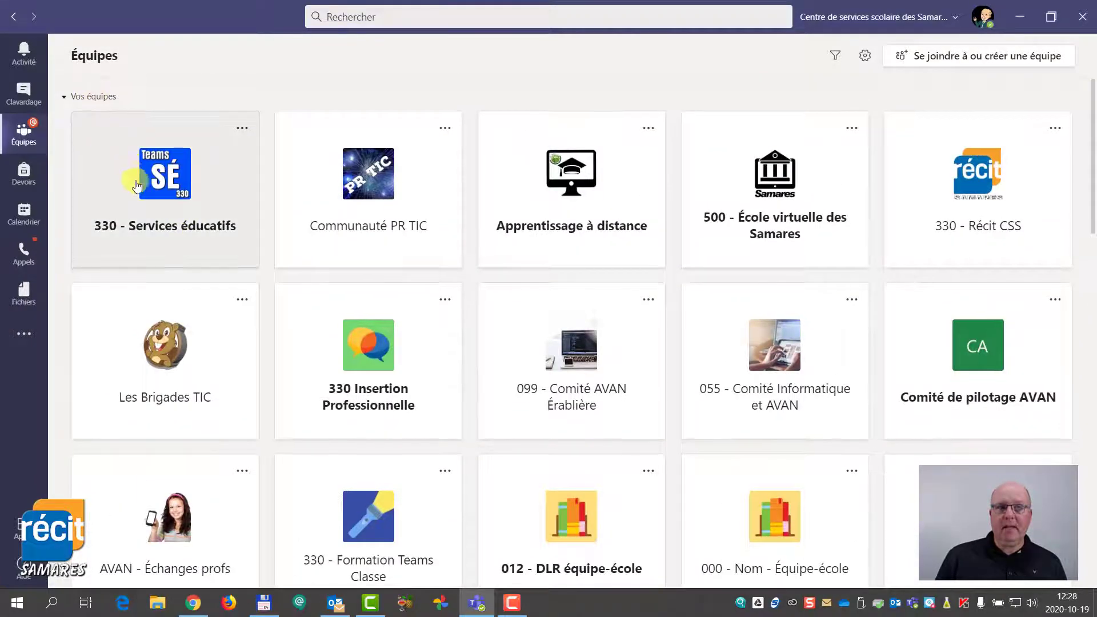
scroll(155, 246, down, 15)
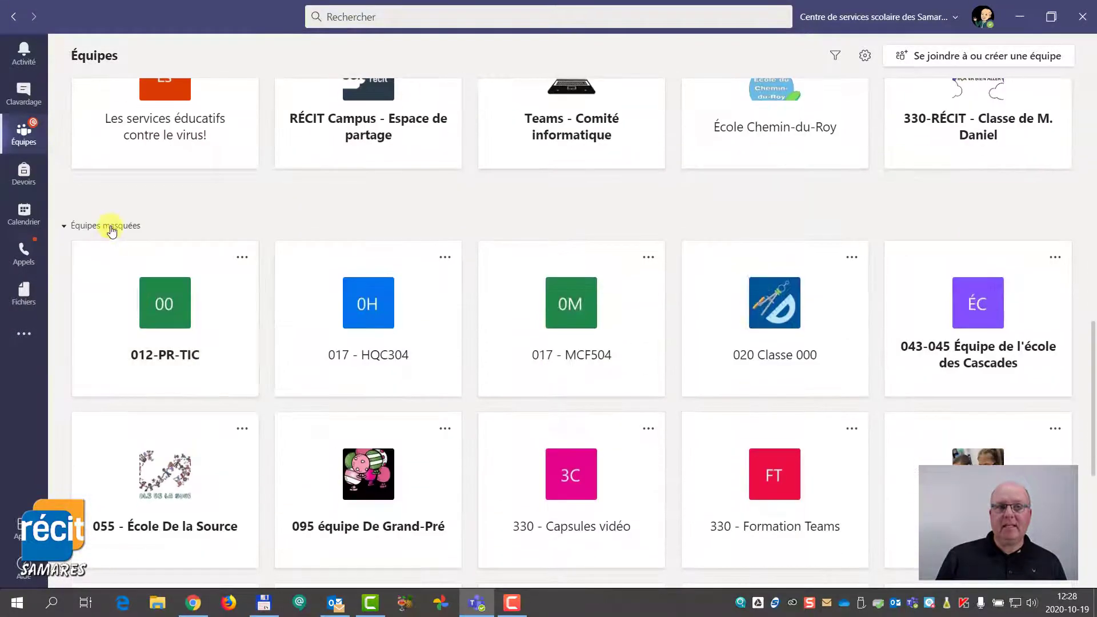
click(109, 224)
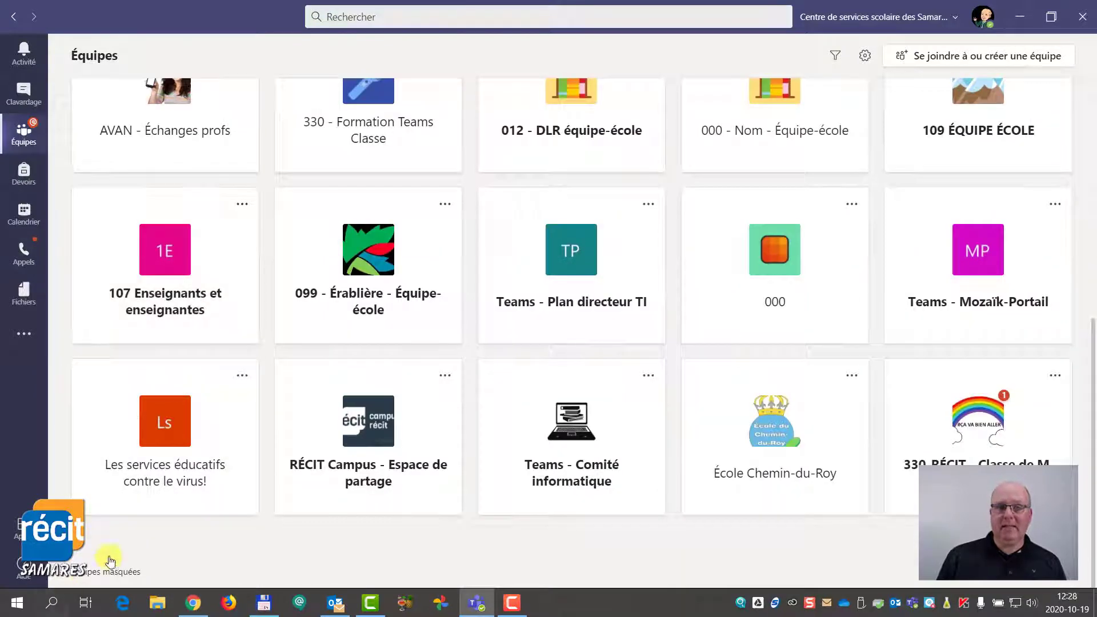
scroll(153, 513, up, 8)
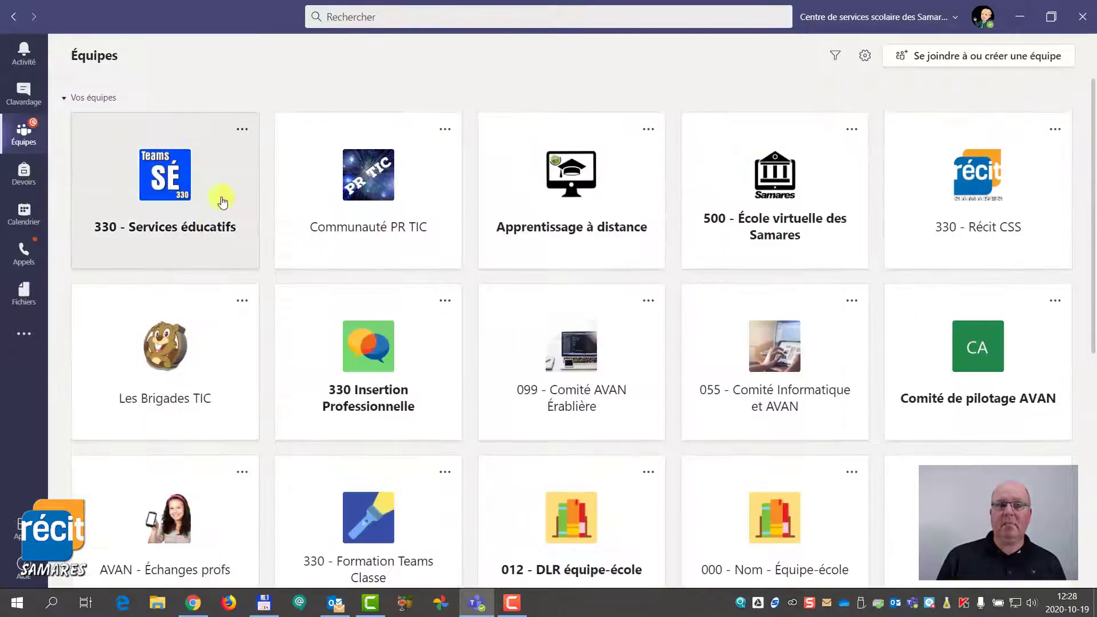
Step: Show the management options of the team 330 - Services éducatifs, close them, and look over the team list
click(242, 129)
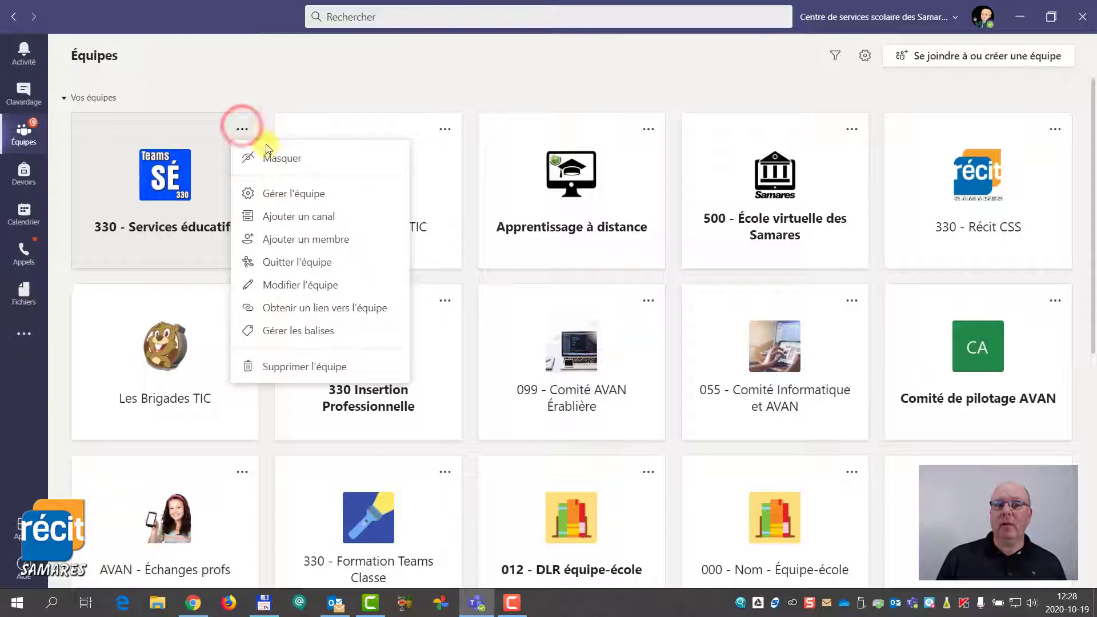
click(246, 94)
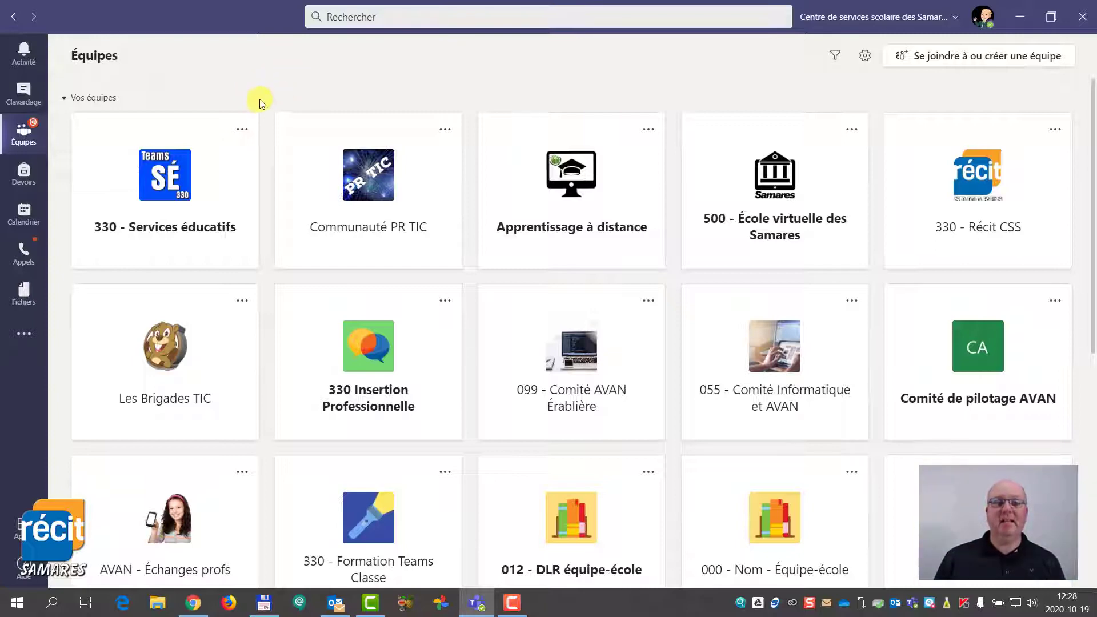
scroll(171, 257, down, 8)
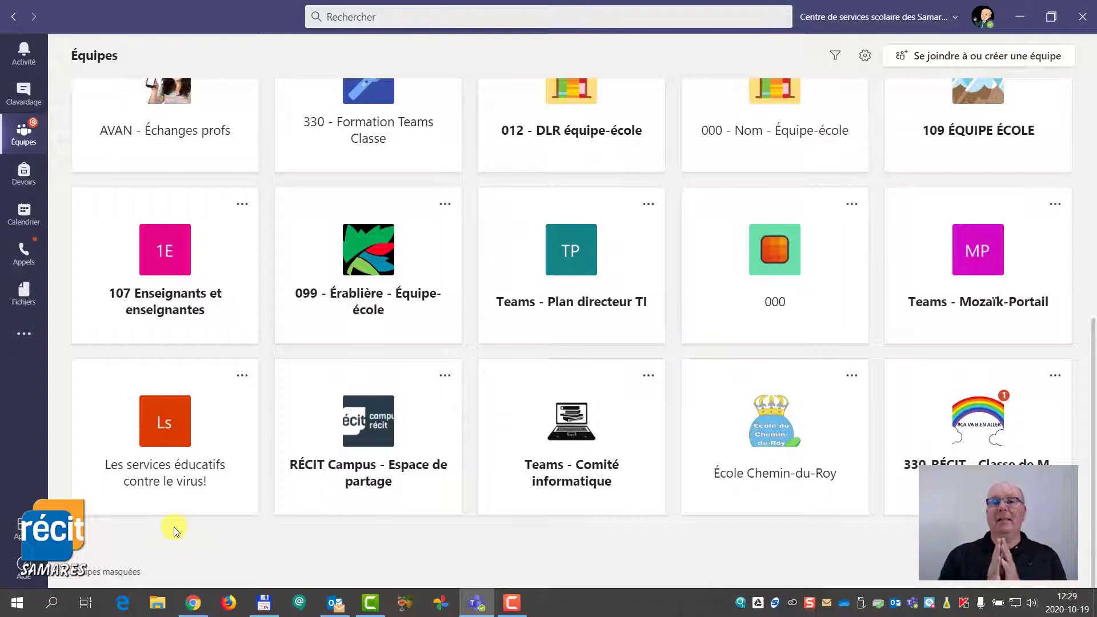
scroll(139, 421, up, 6)
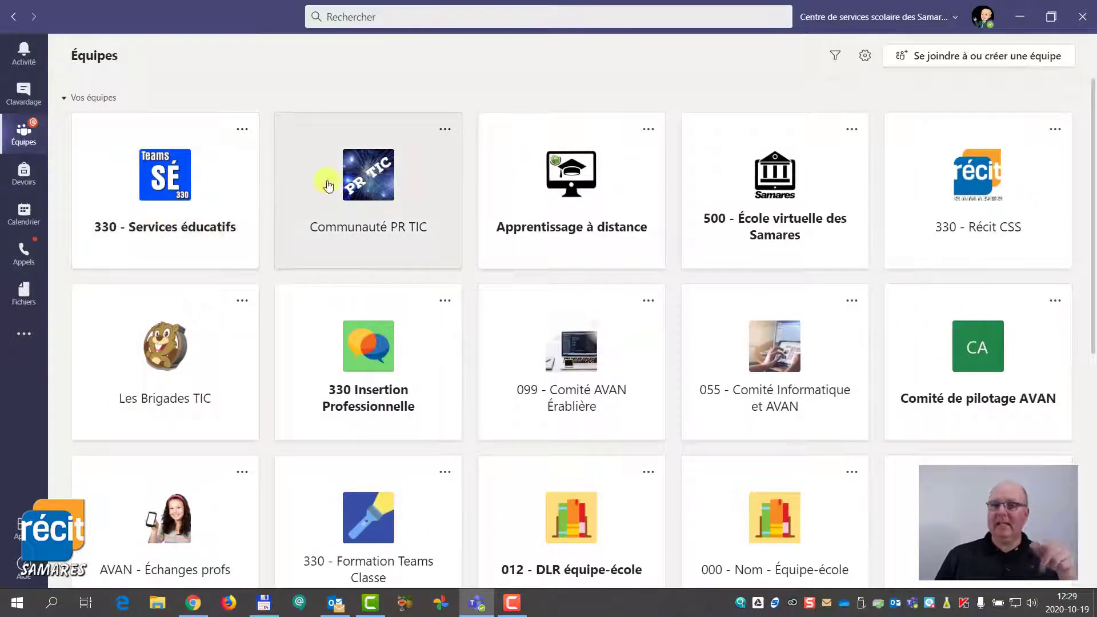
Step: Filter the teams overview to Classes, and set the filter back to Toutes
click(835, 56)
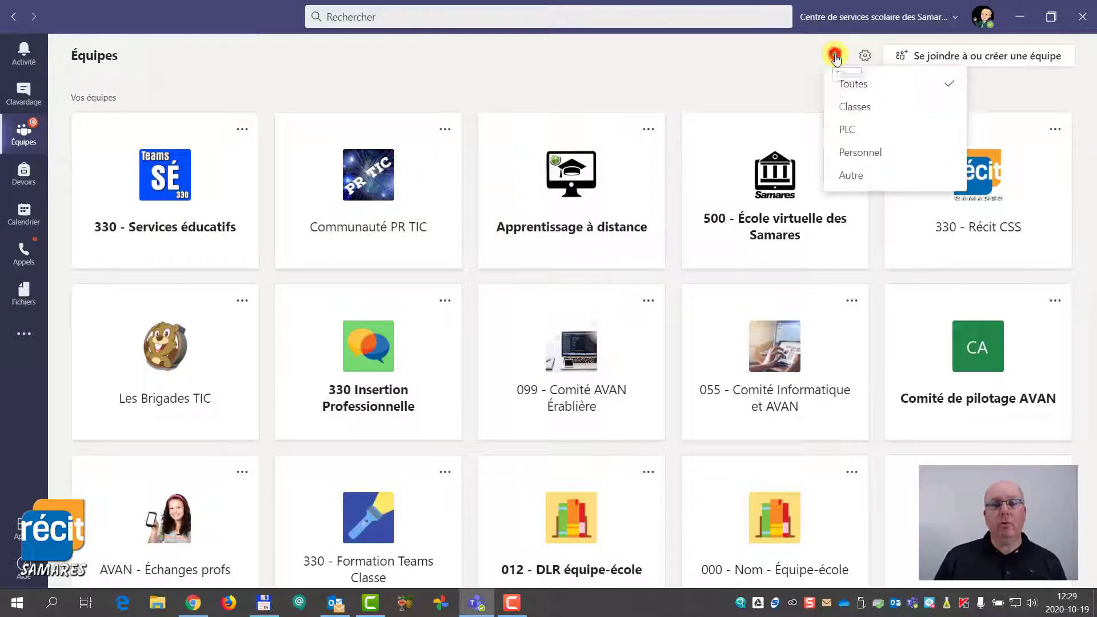
click(855, 107)
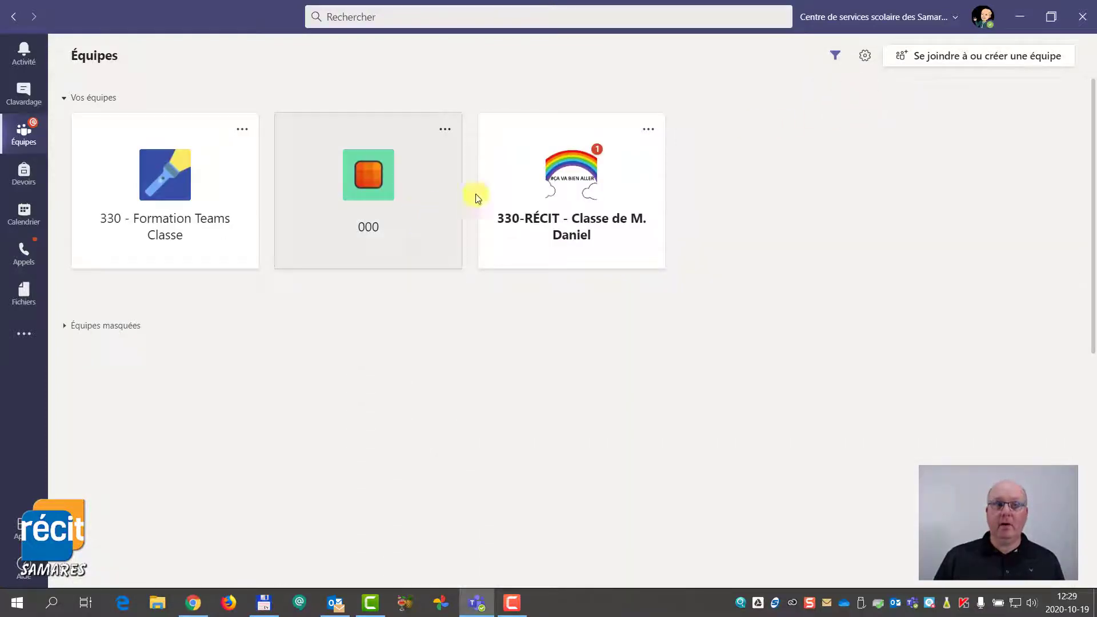
click(836, 55)
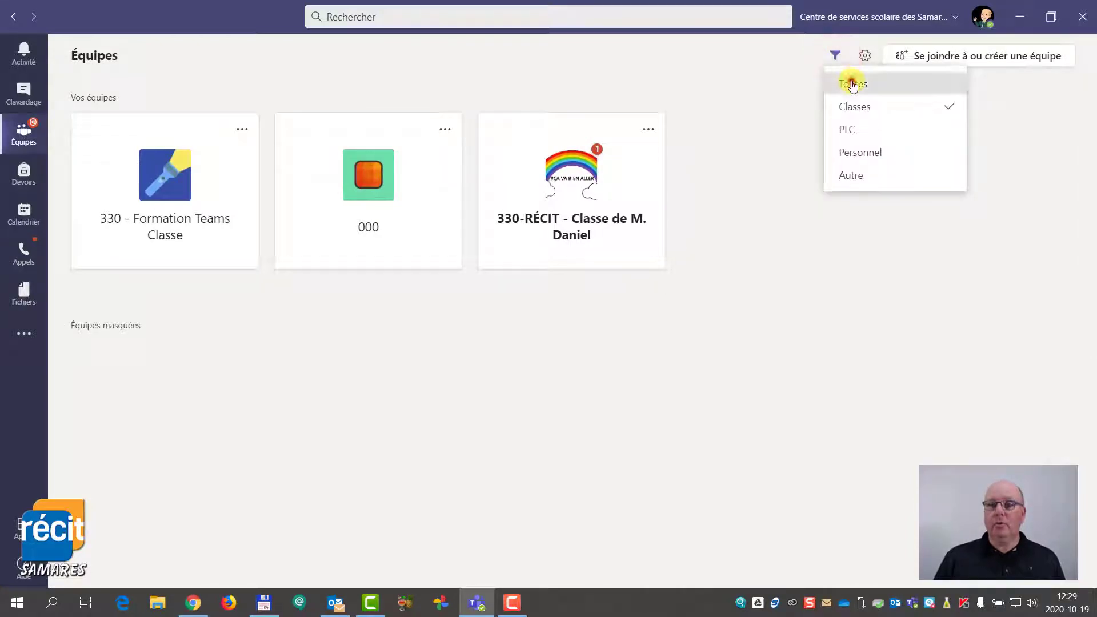
click(852, 85)
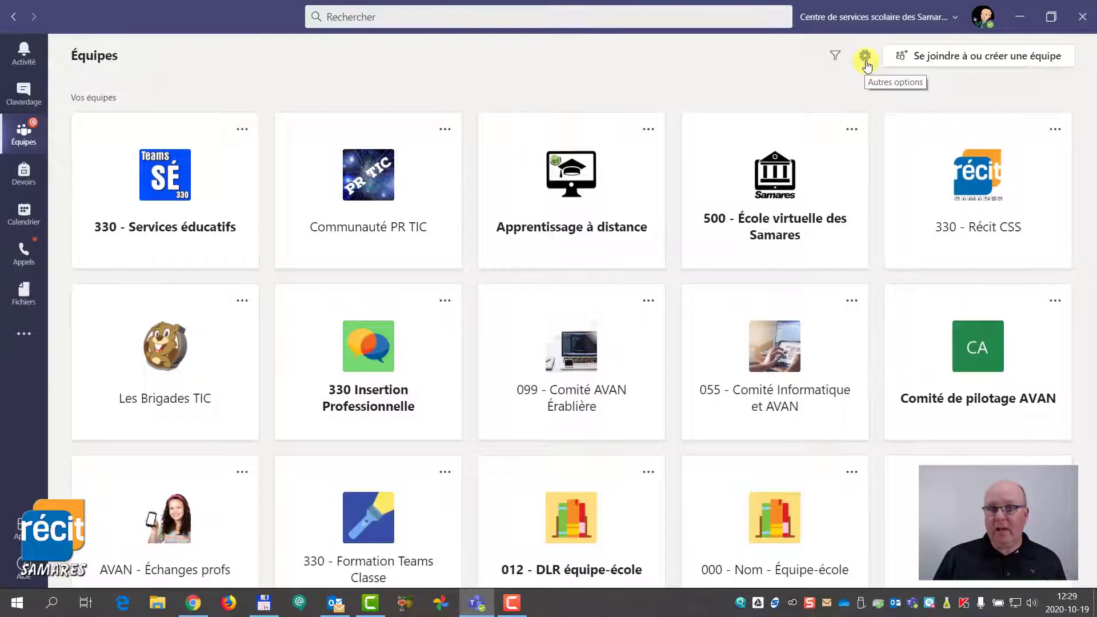
click(980, 16)
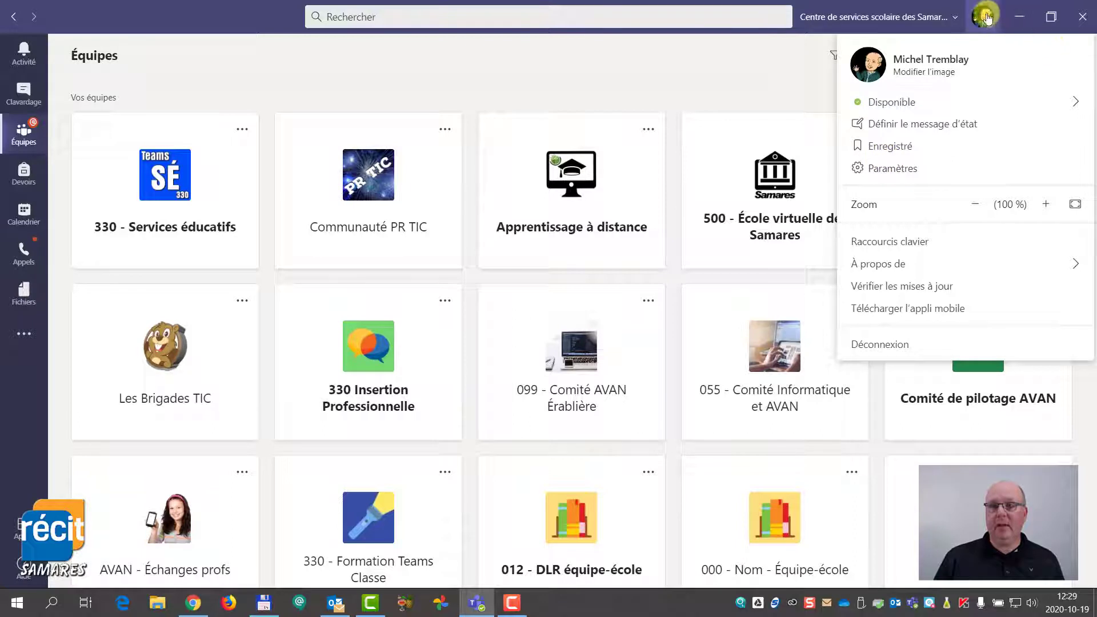
click(762, 52)
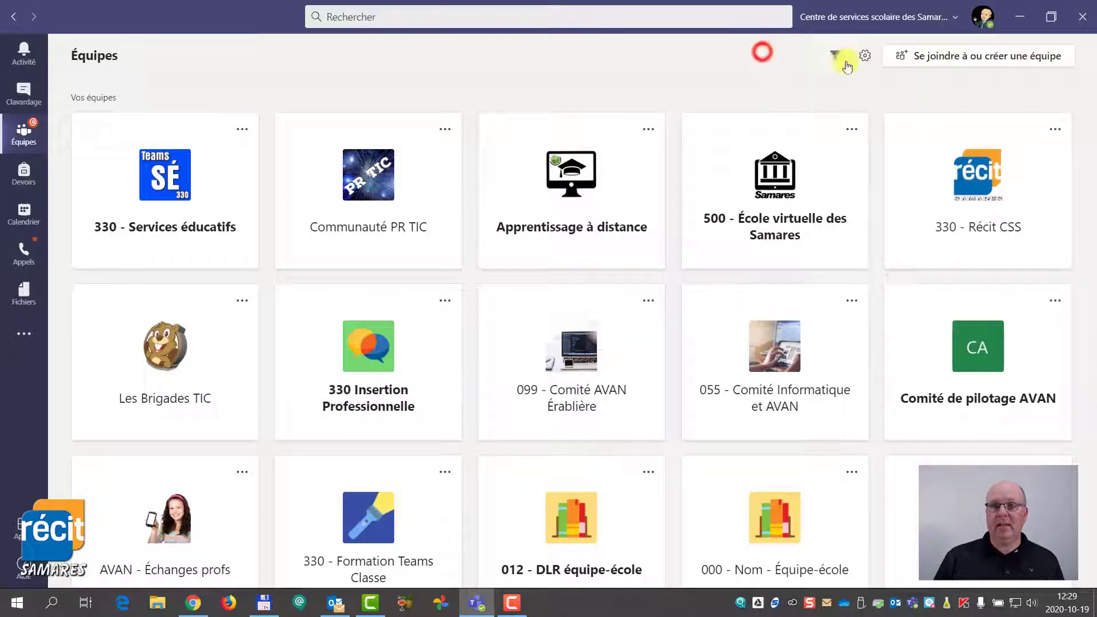
Step: Go to the page for joining or creating a team, review the public teams, and activate the team code field
click(939, 62)
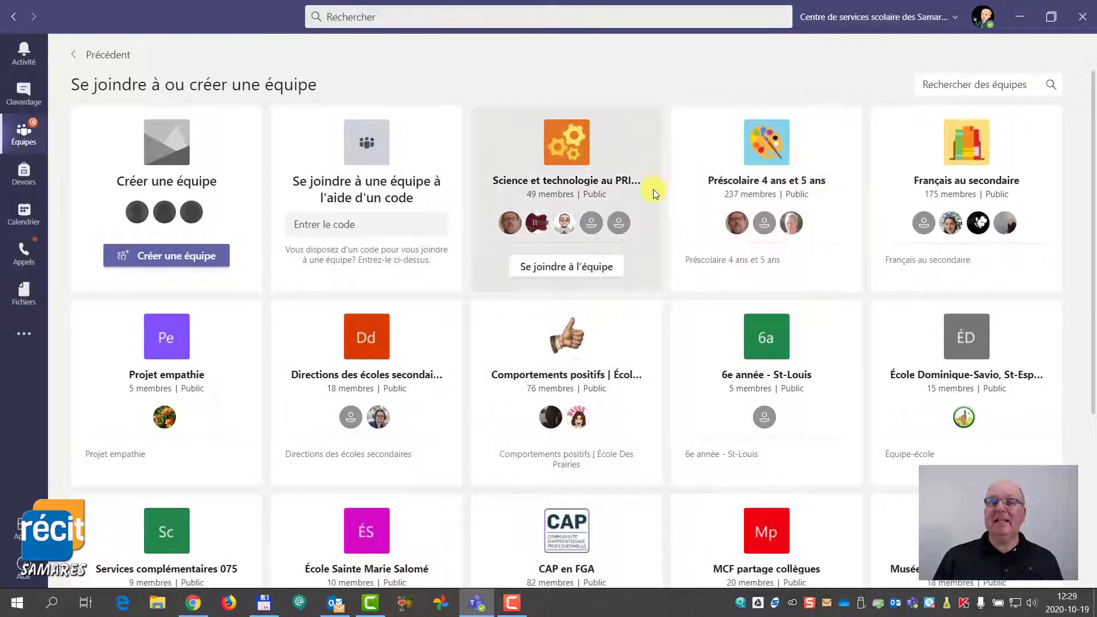
scroll(659, 200, down, 5)
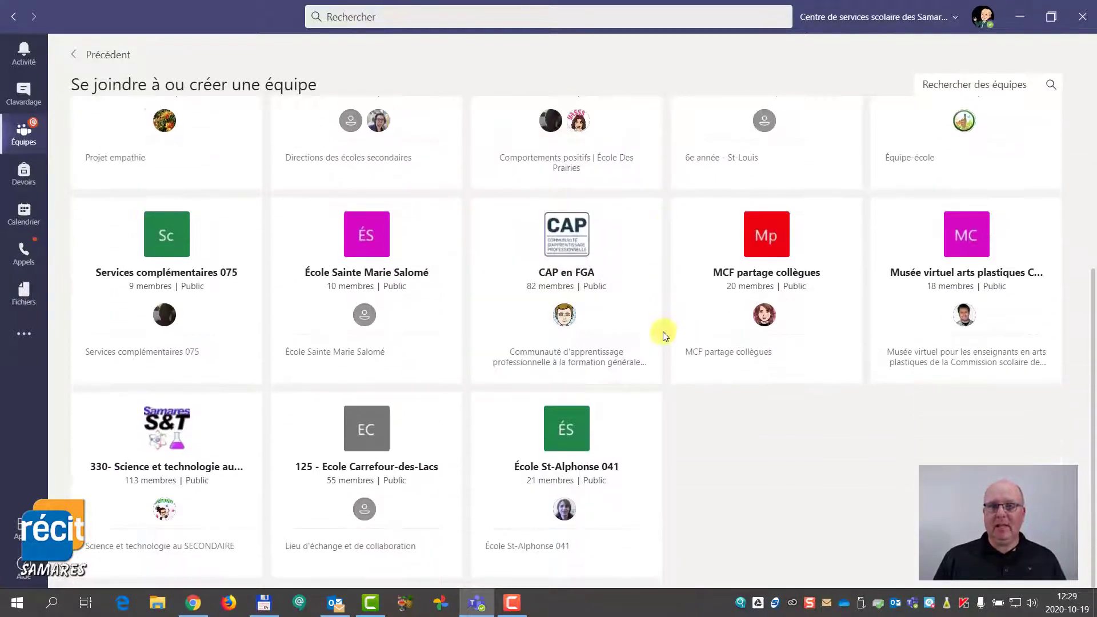
scroll(661, 337, up, 5)
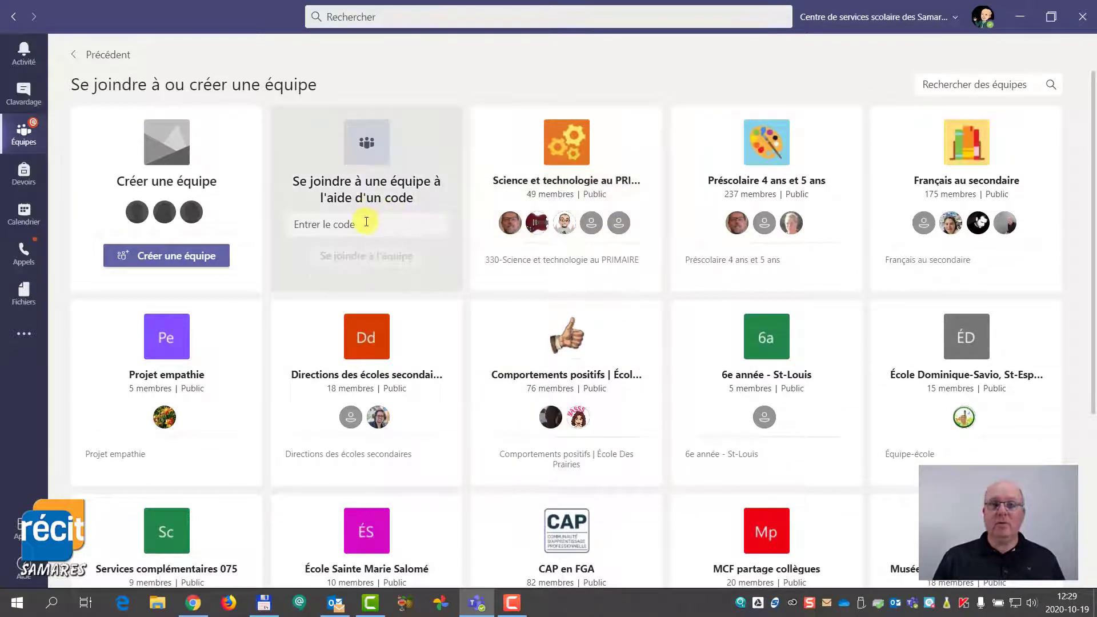
click(366, 222)
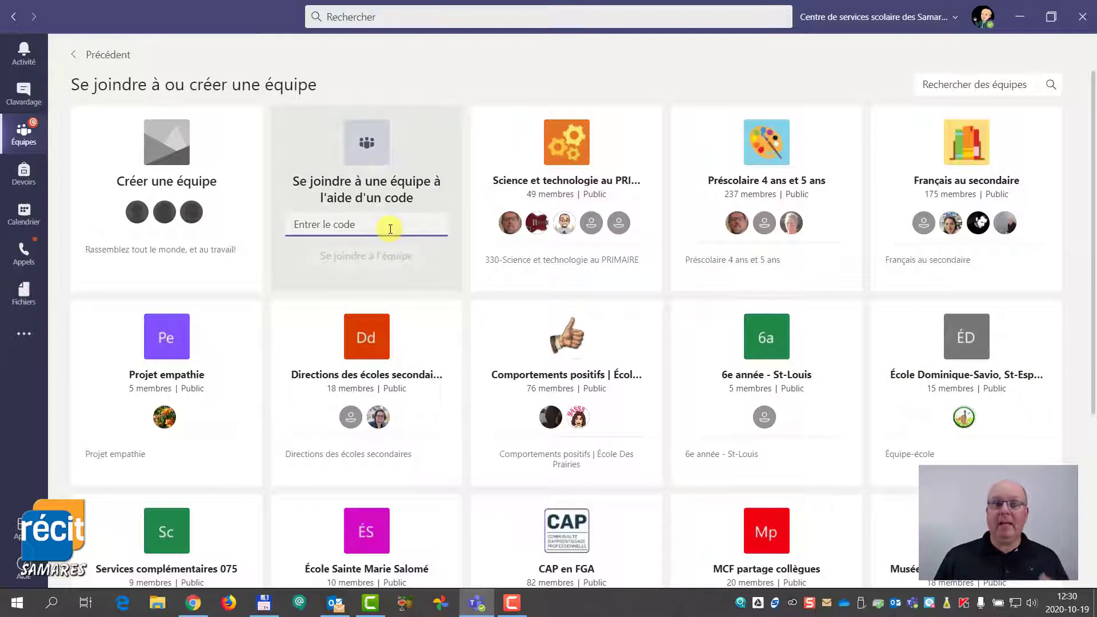
Step: Start creating a team to view the team types offered, cancel, and return to the teams overview
mouse_move(152, 181)
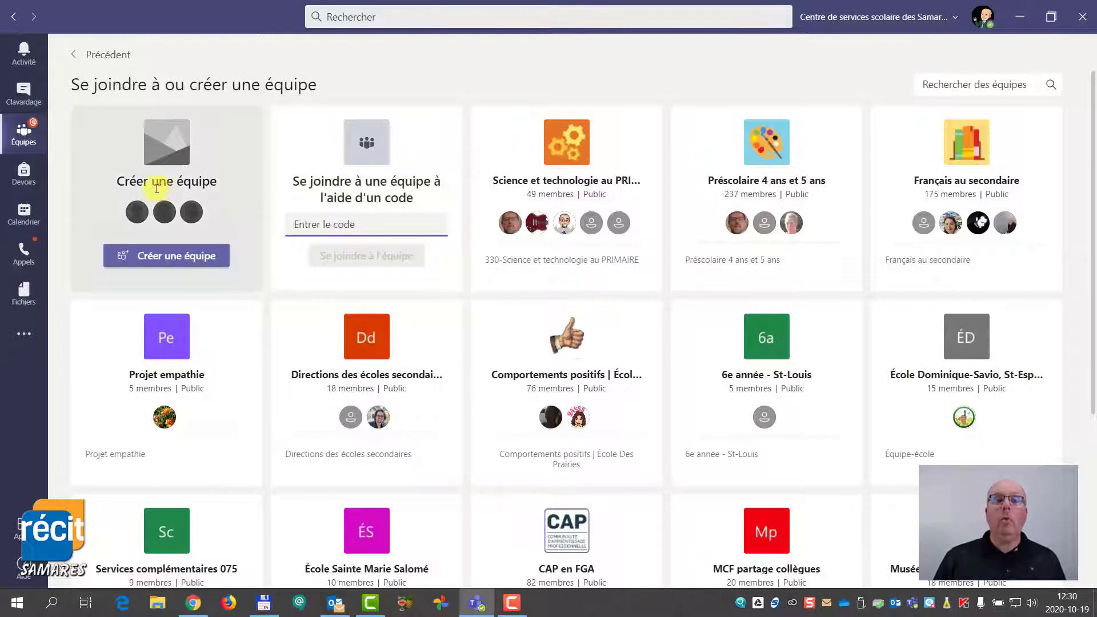
click(180, 257)
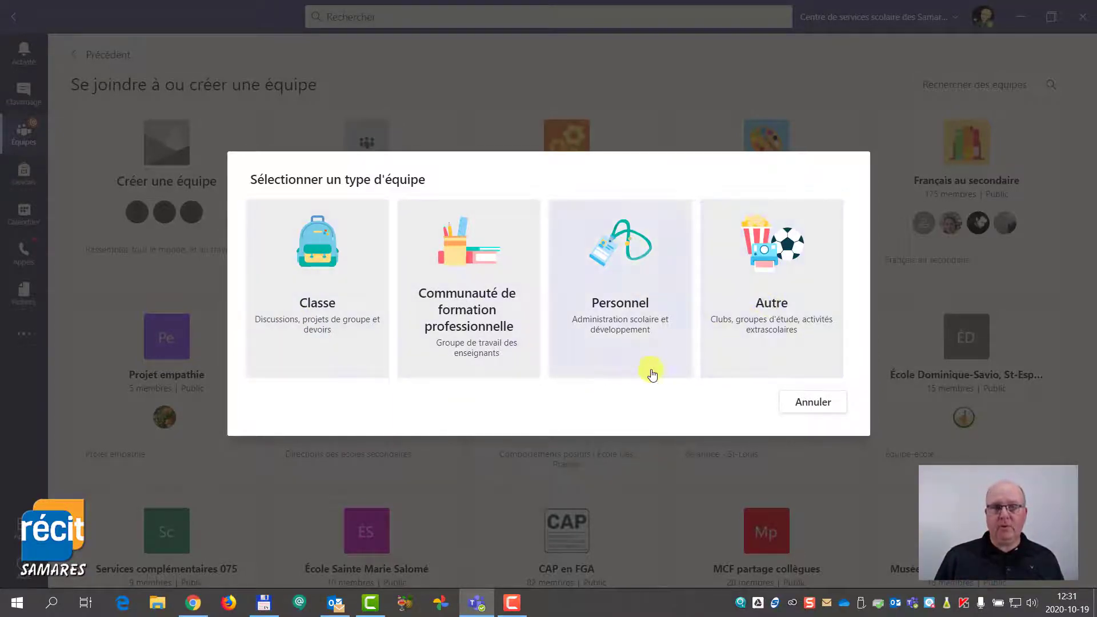
click(802, 405)
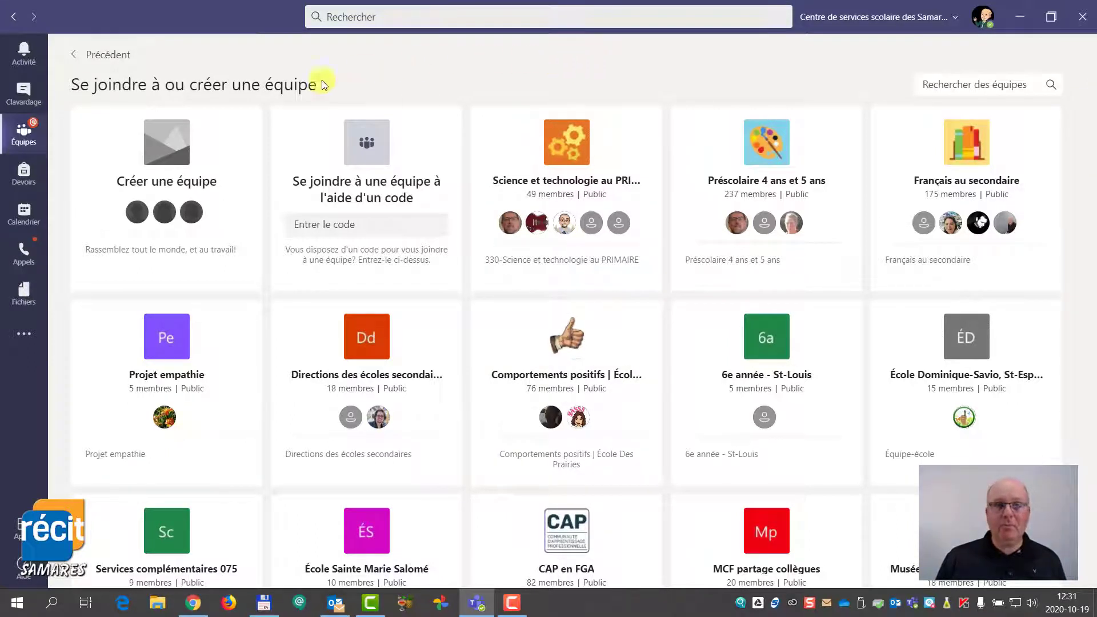
click(93, 55)
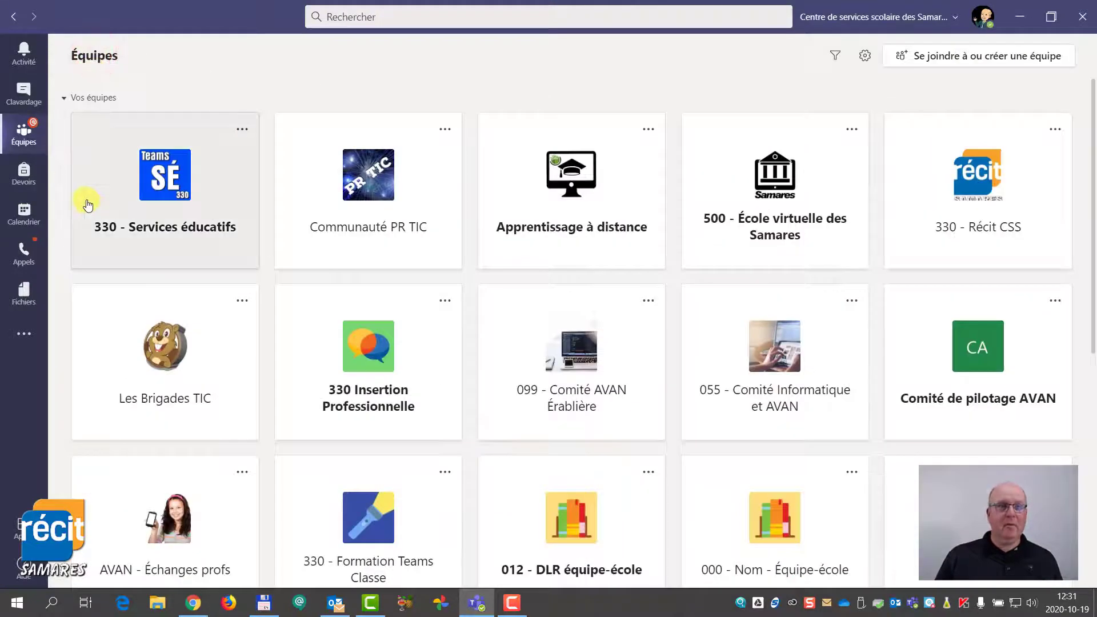
Step: Open the class team 000 from the teams overview
click(29, 141)
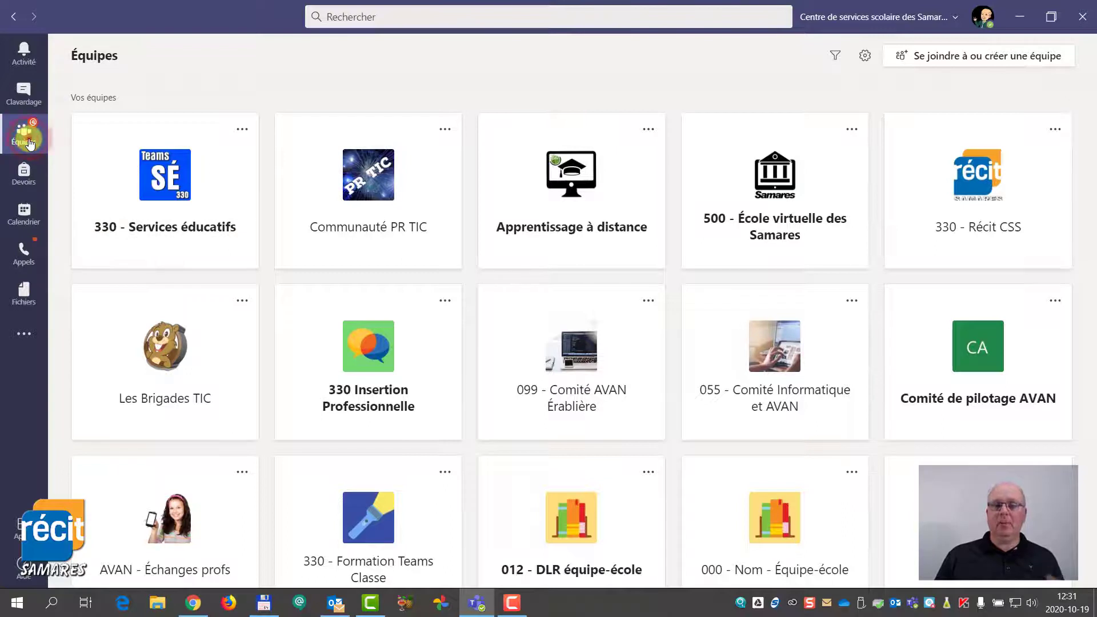
click(29, 142)
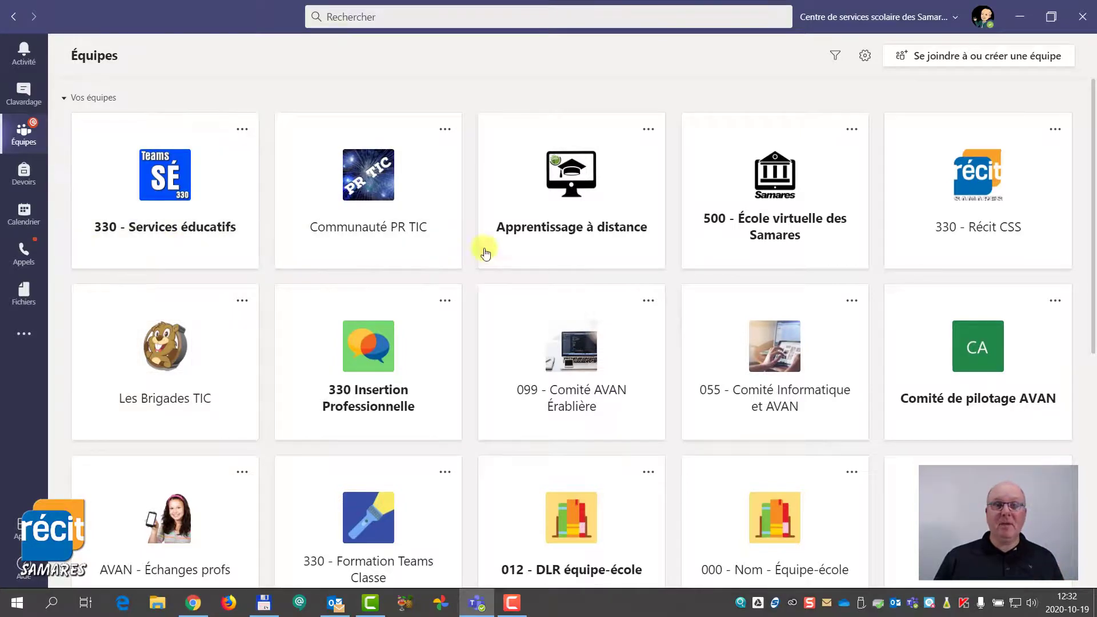
scroll(526, 301, down, 6)
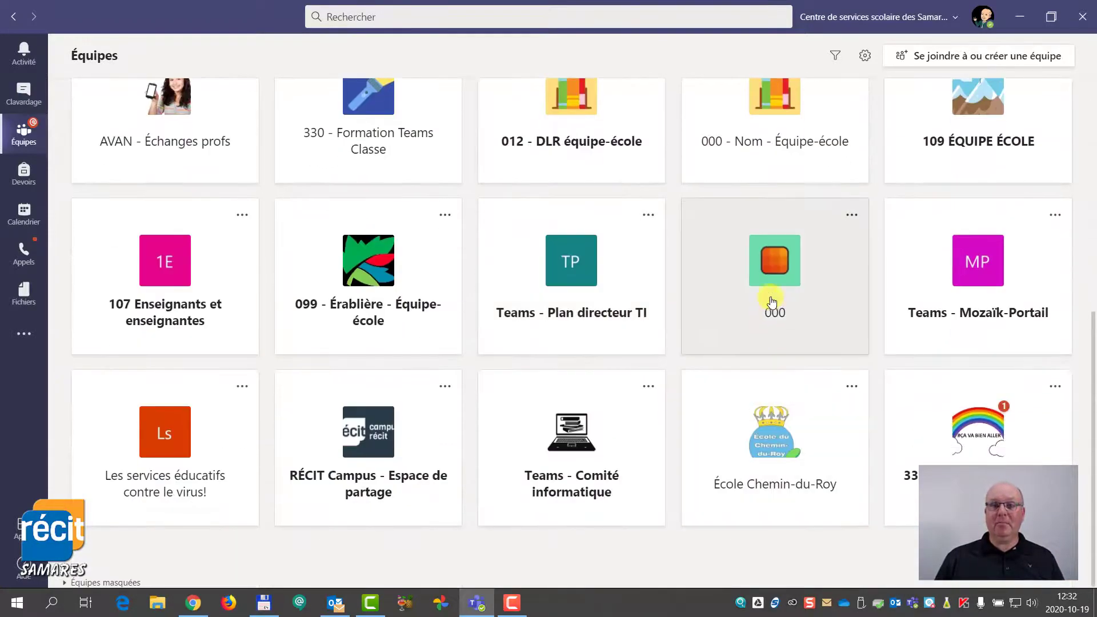
click(772, 301)
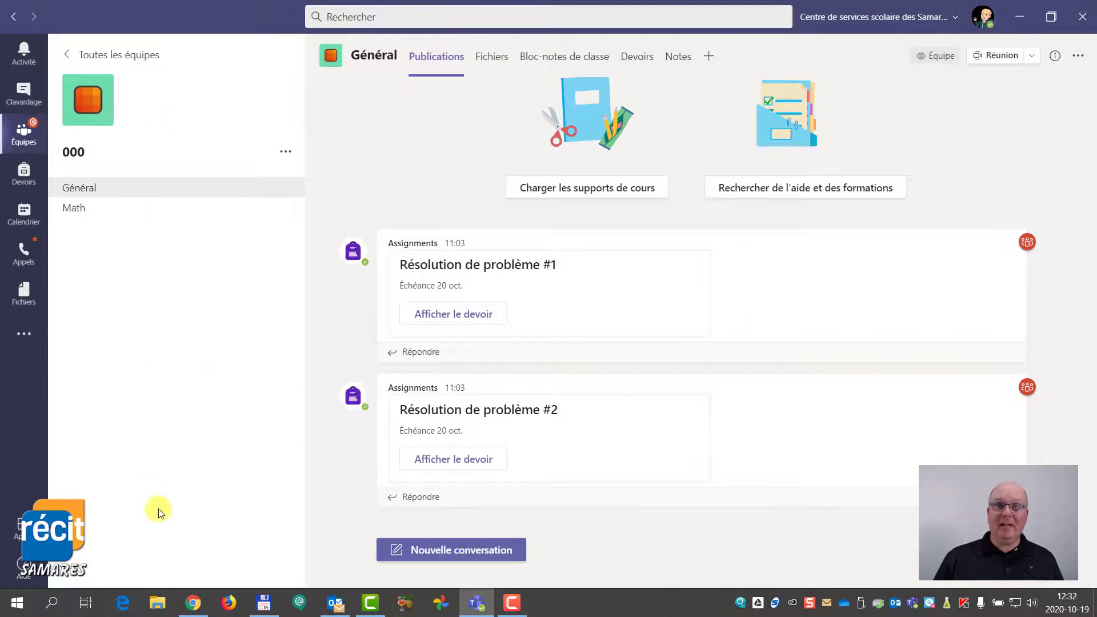